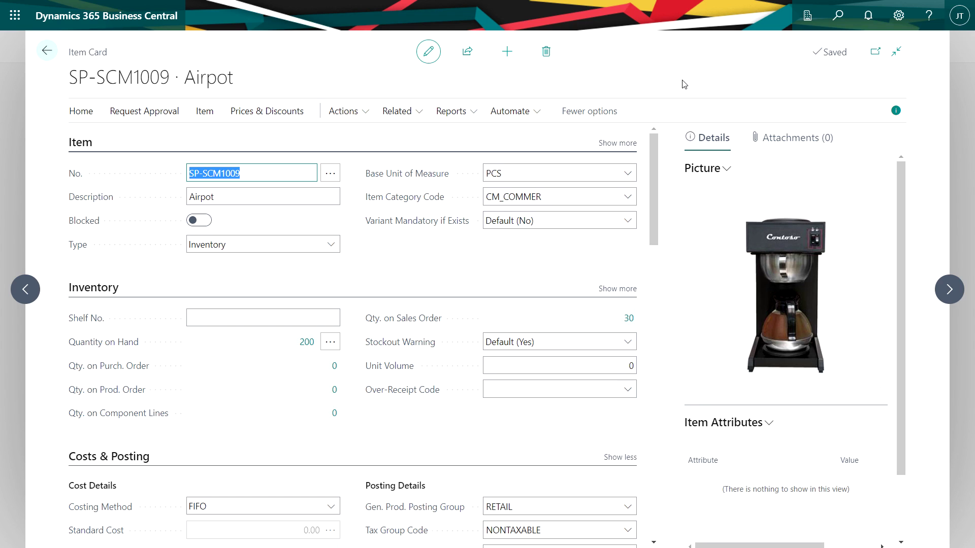
- Scroll through the SP-SCM1009 Airpot item card, which shows 200 on hand and 30 on sales orders
scroll(491, 435, down, 10)
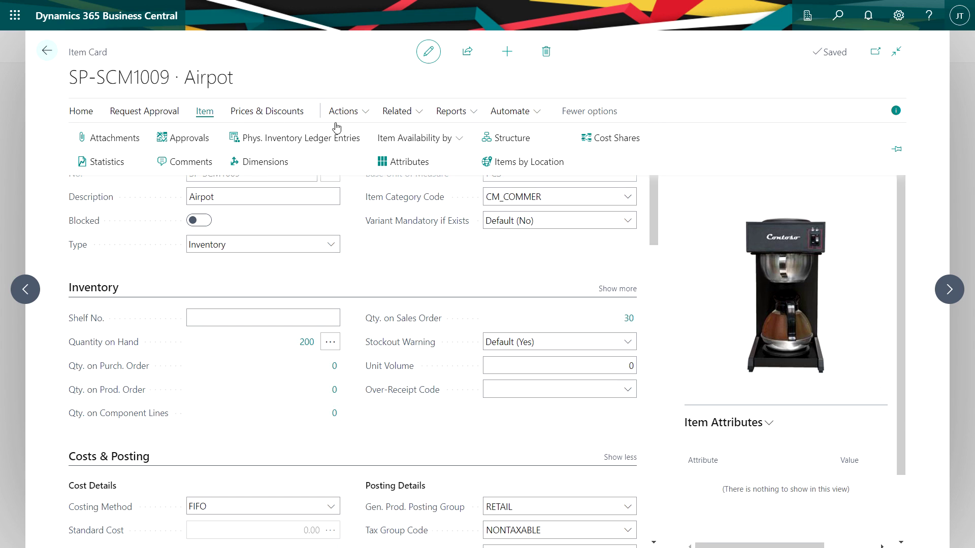
- Inspect the Reservoir Assy. row in the Airpot BOM structure, then go to the planning worksheets
click(519, 143)
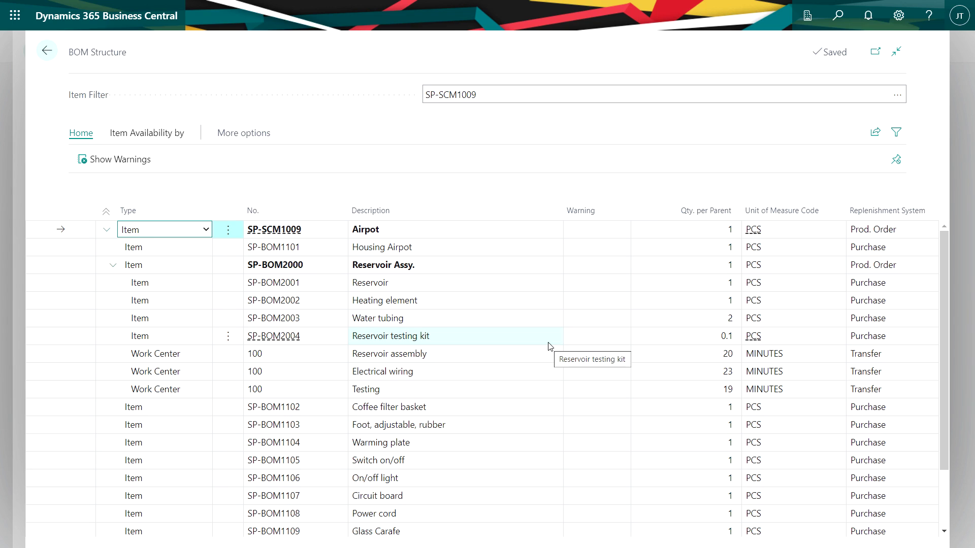
click(114, 269)
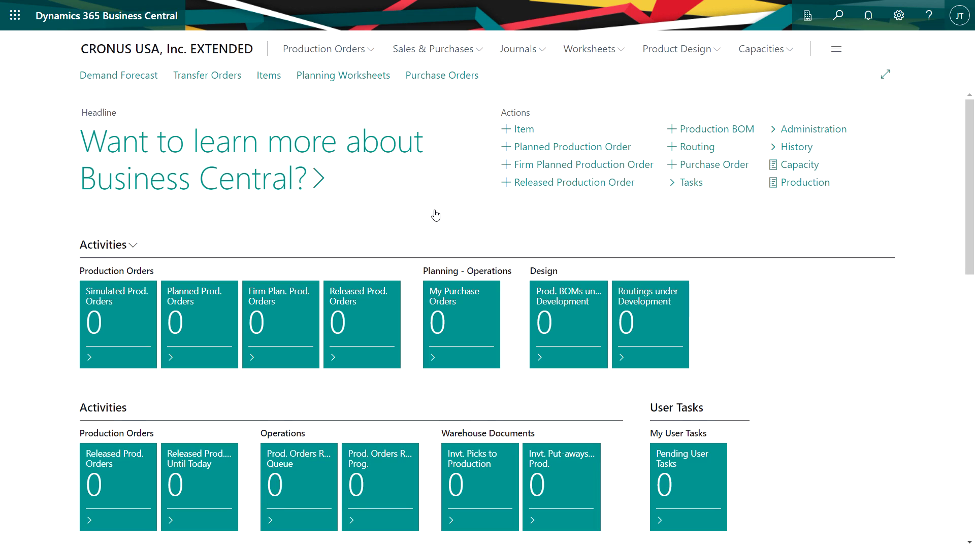
click(350, 77)
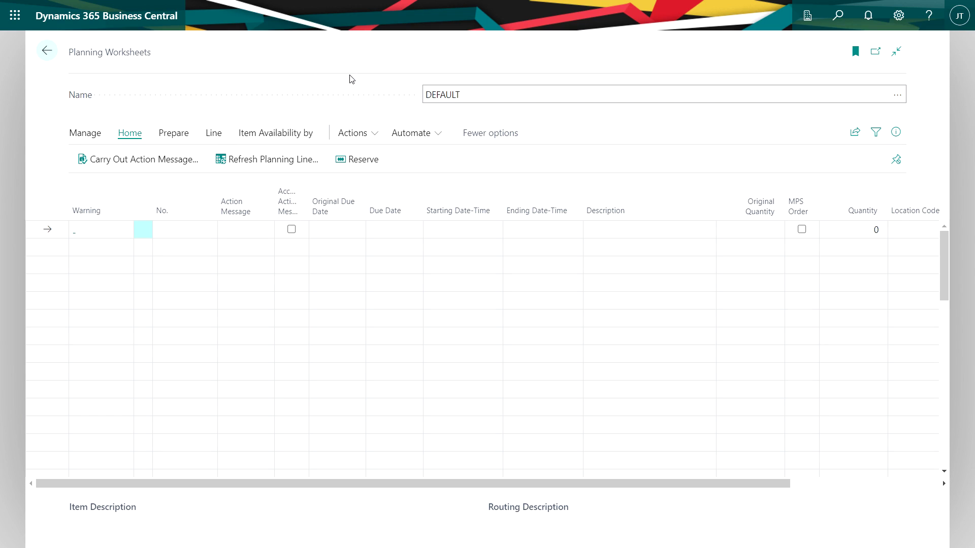
- Calculate a regenerative plan in the DEFAULT worksheet, proposing 10-unit Airpot orders for EAST, NORTH and WEST
click(173, 134)
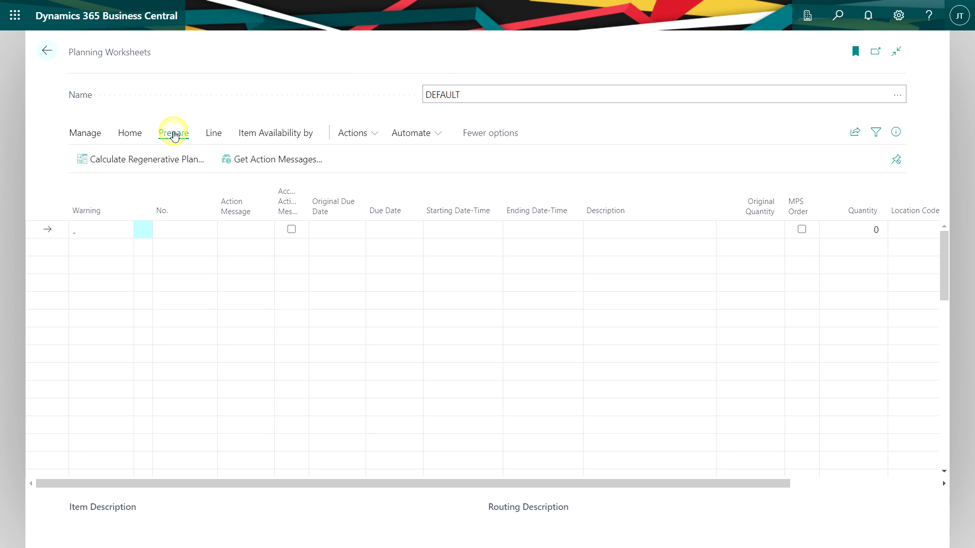
click(158, 160)
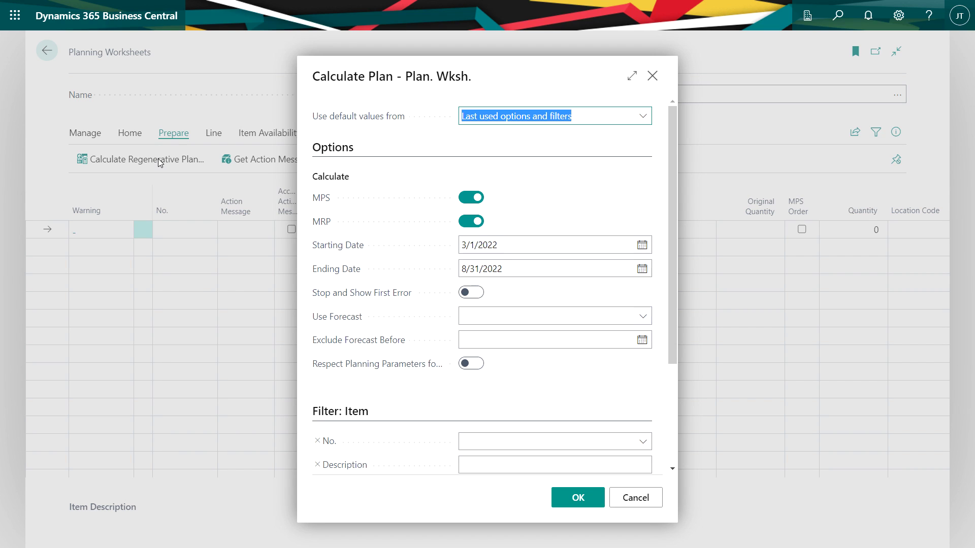
click(572, 499)
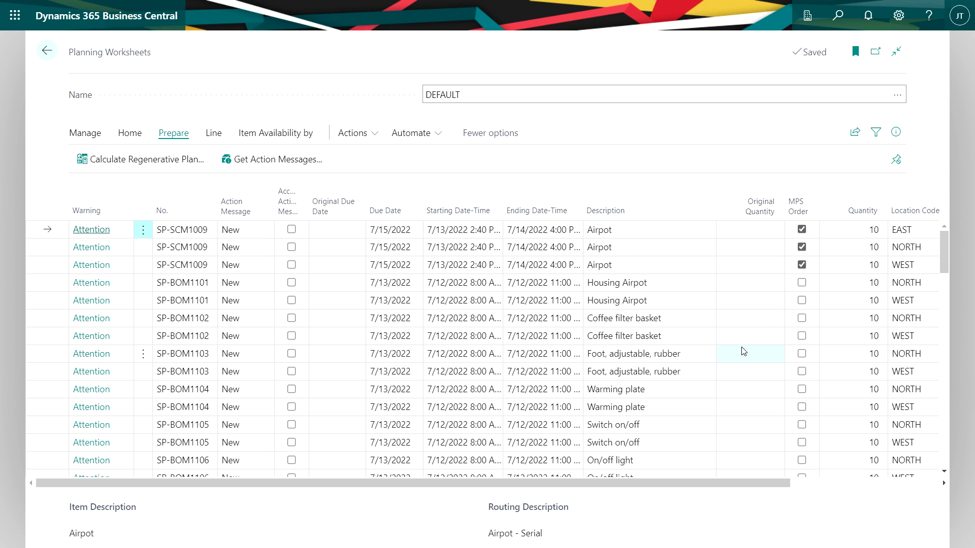
- Accept and carry out the planning lines' action messages, creating six planned production orders
scroll(743, 350, down, 3)
scroll(743, 351, up, 3)
click(291, 230)
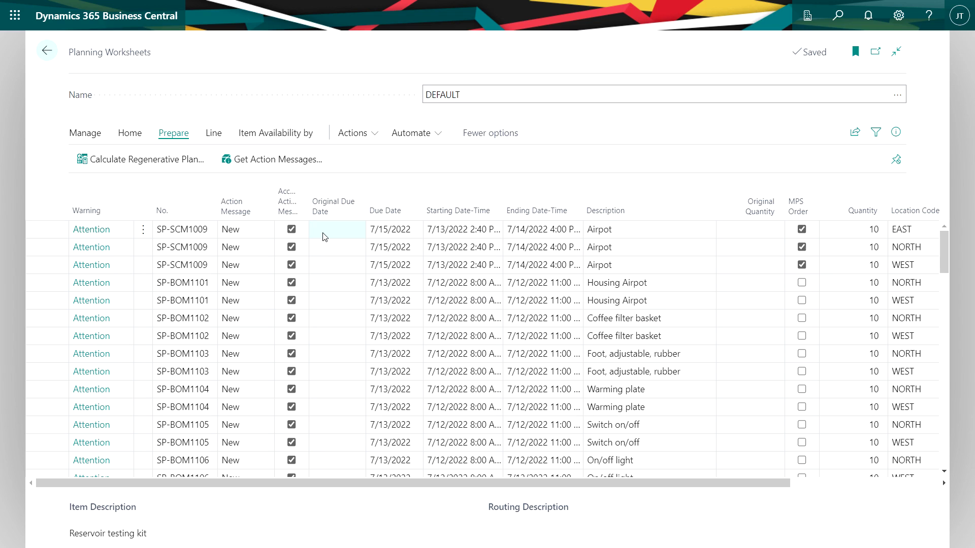
click(129, 133)
click(131, 160)
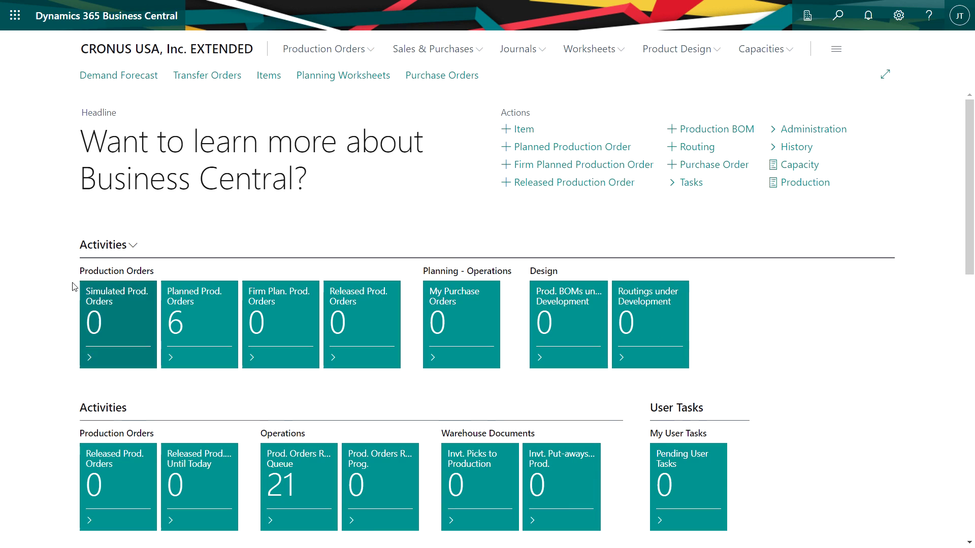
- Change planned production order 101079 for 10 Airpots at EAST to Released
click(173, 295)
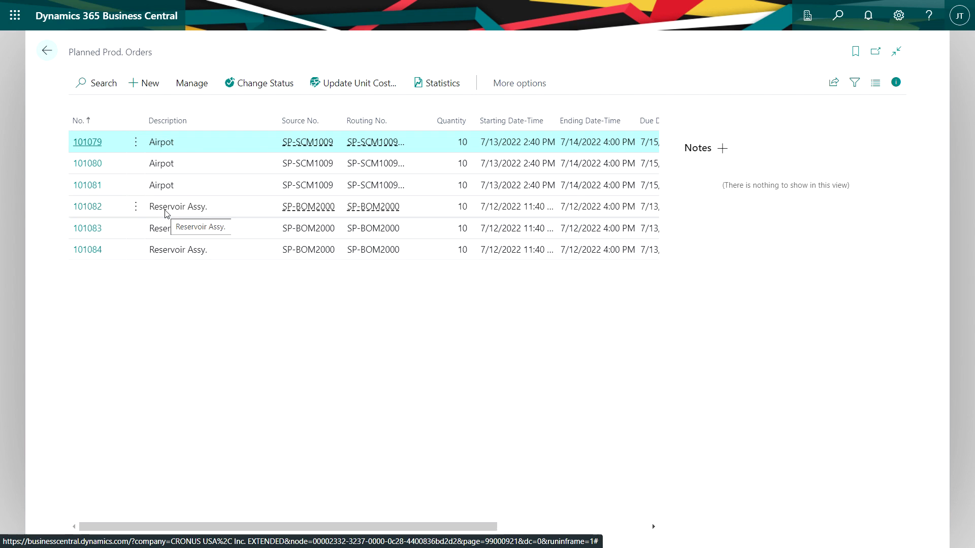
click(87, 143)
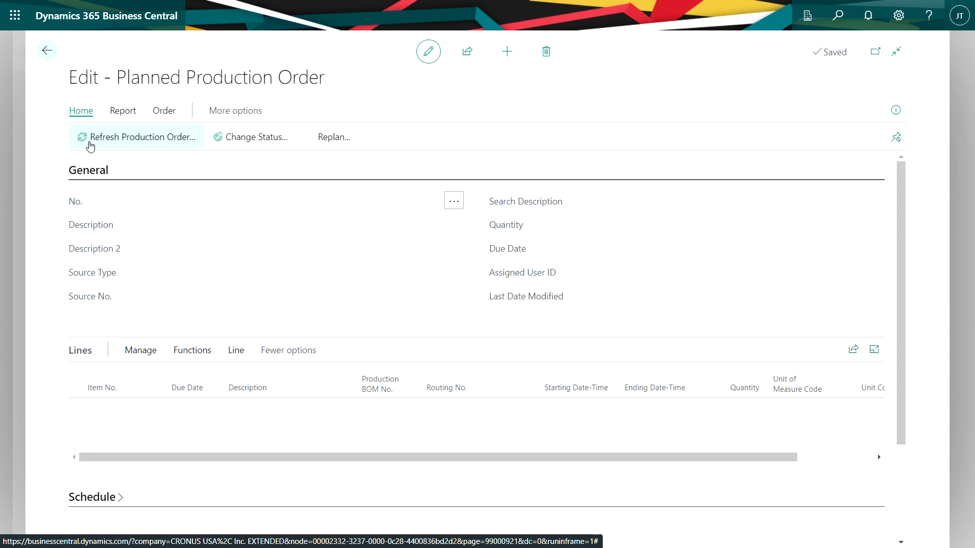
scroll(554, 457, down, 3)
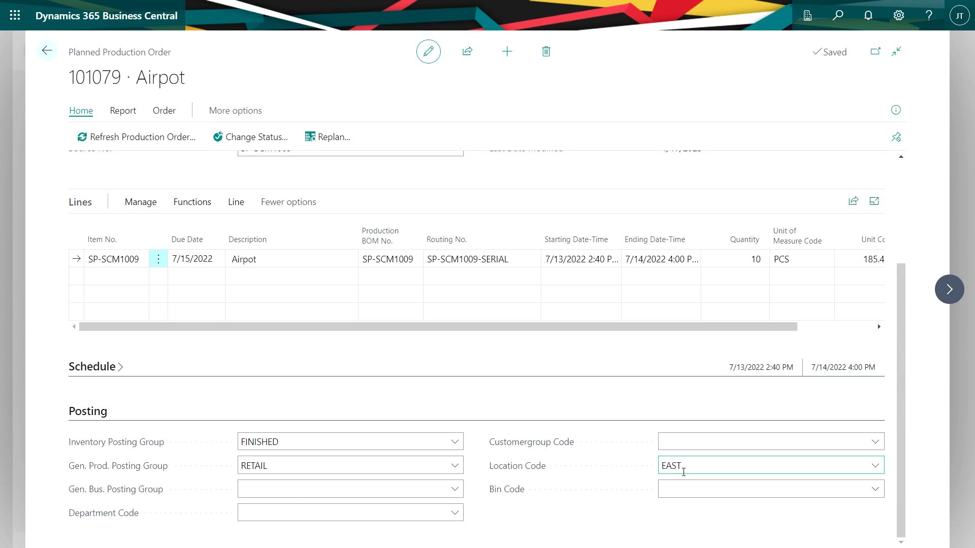
scroll(685, 467, up, 3)
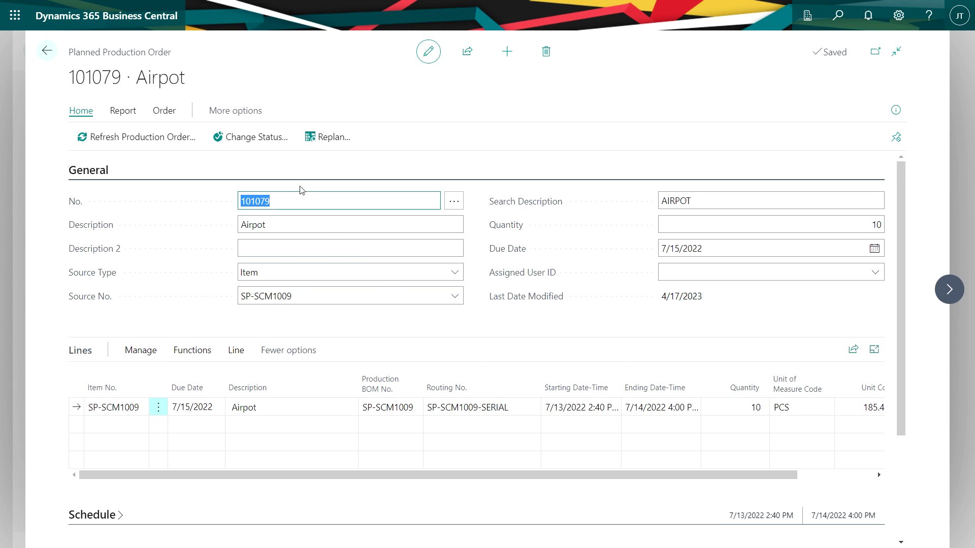
click(265, 140)
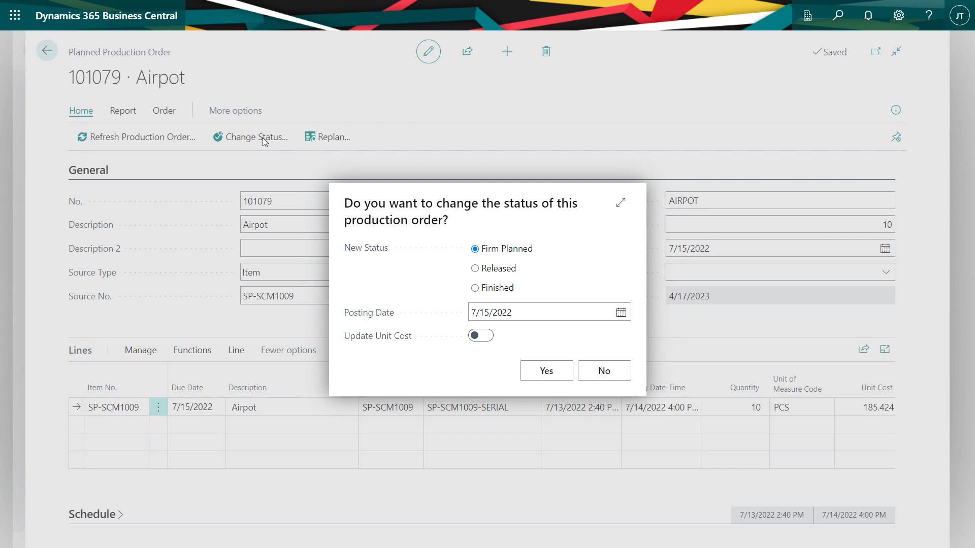
click(475, 268)
click(550, 376)
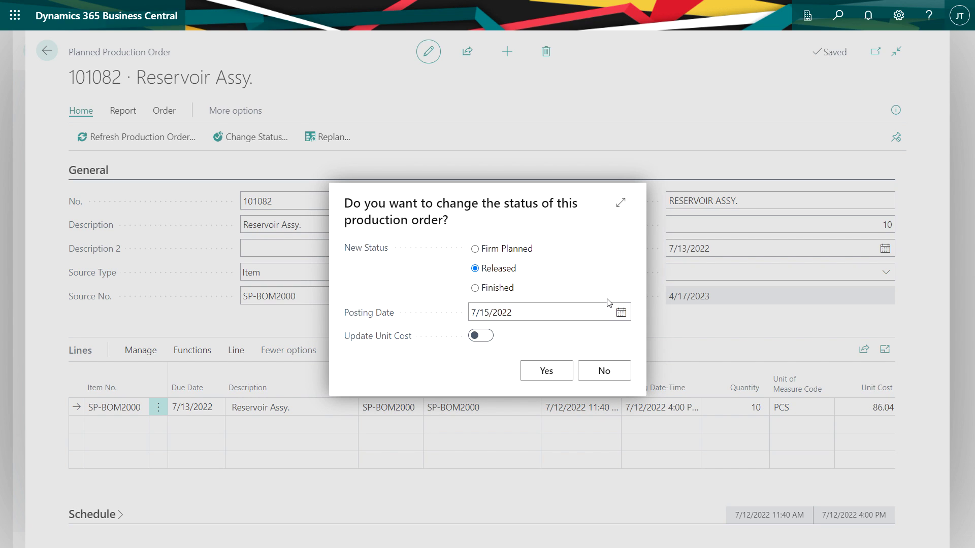
- Confirm releasing order 101082 and open released Reservoir Assy. order 101030
click(545, 371)
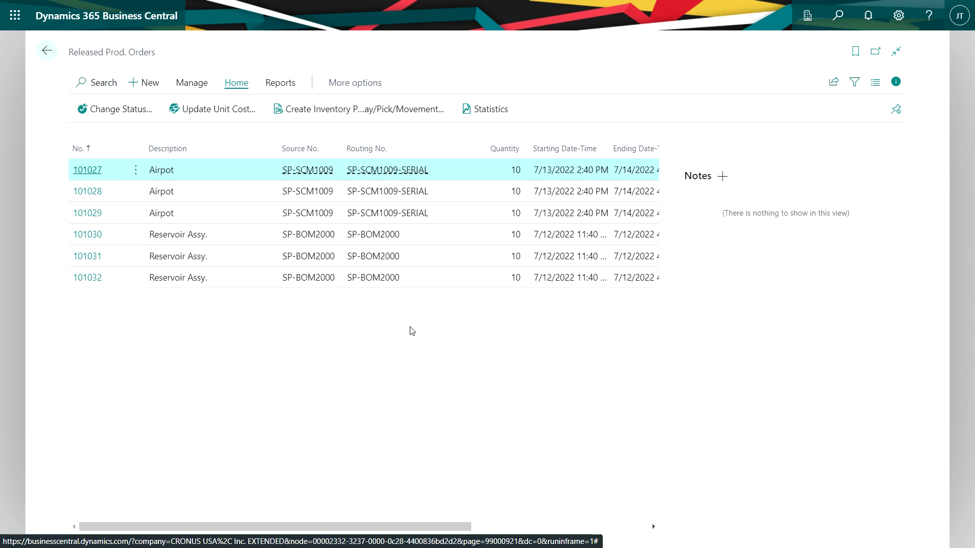
click(89, 236)
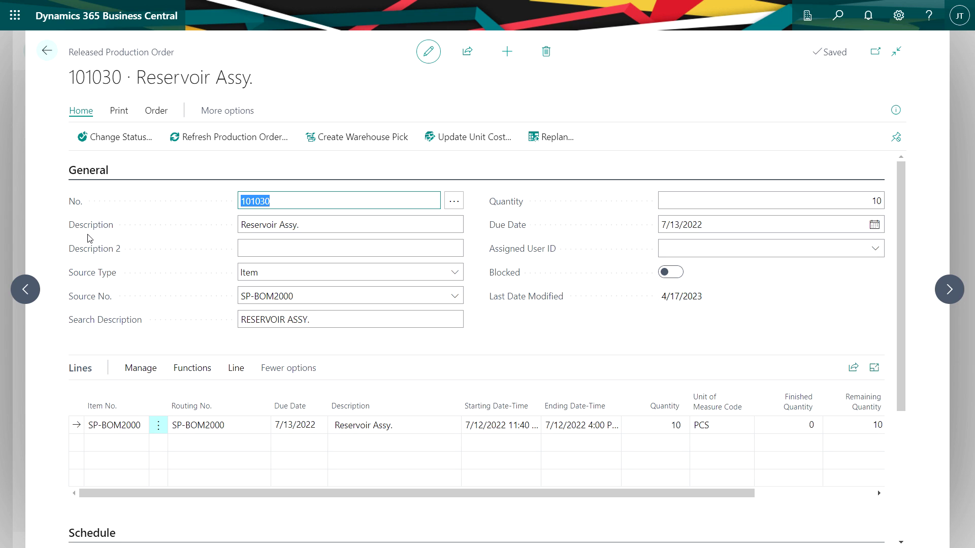
- Finish released Reservoir Assy. orders 101030, 101031 and 101032, then open Airpot order 101027
click(121, 138)
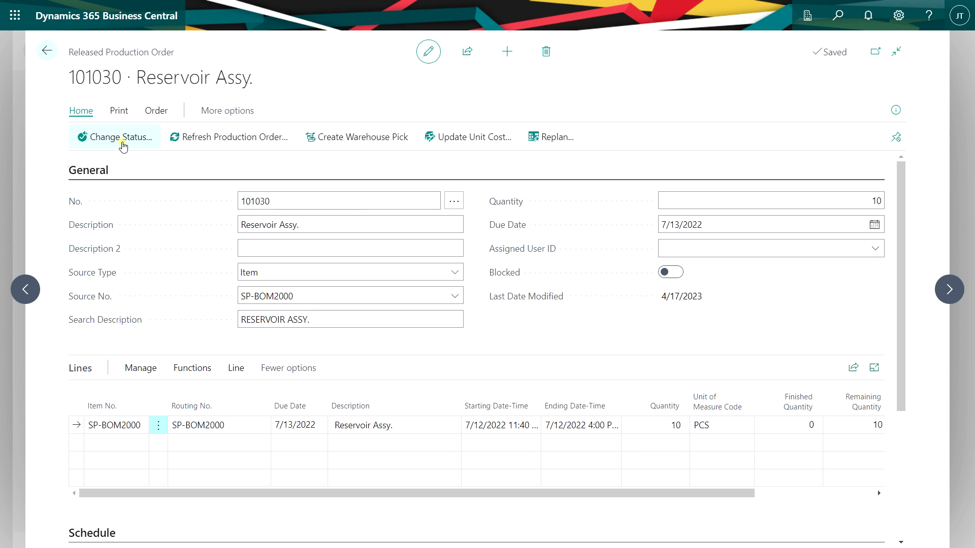
click(546, 371)
click(598, 317)
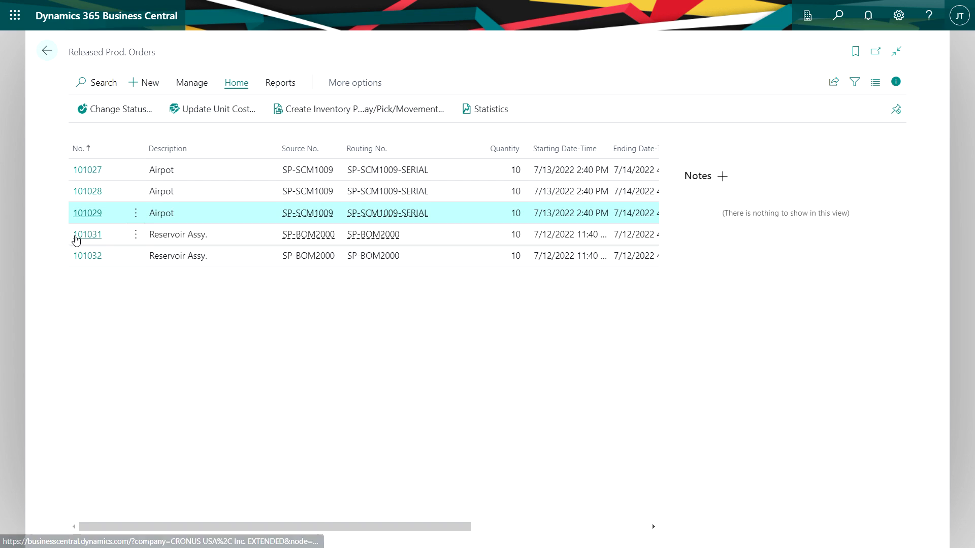
click(79, 236)
key(Escape)
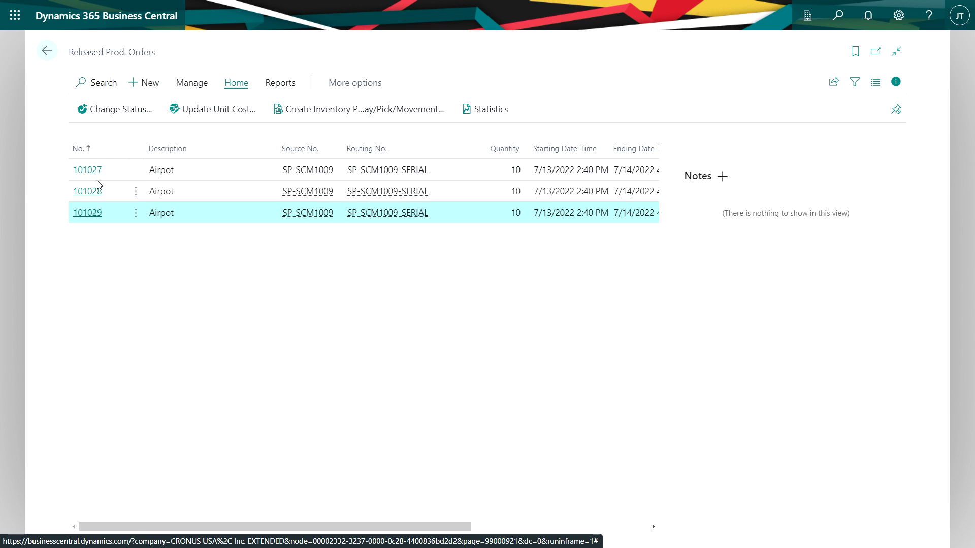
click(87, 170)
- Change released Airpot order 101027 at EAST to Finished, then open the Airpot item card
scroll(681, 370, down, 4)
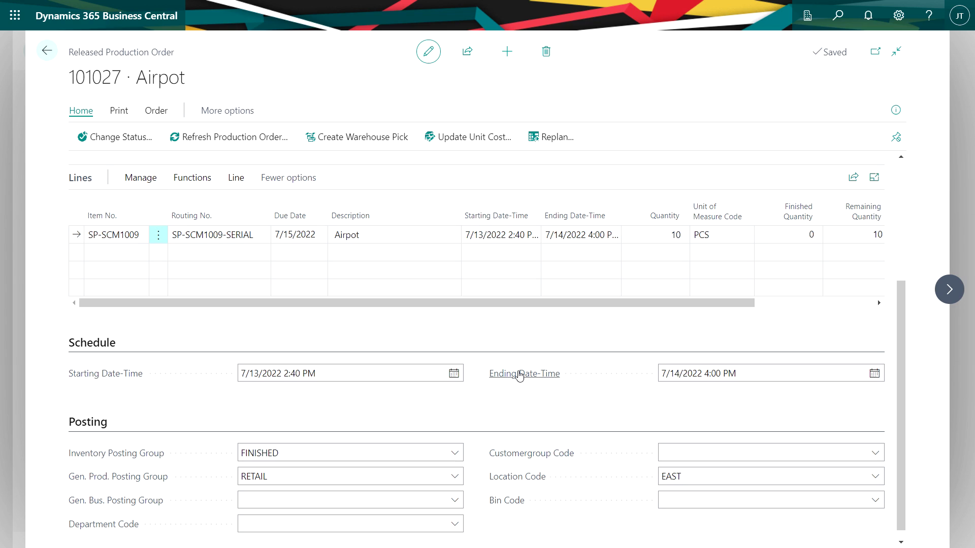
scroll(520, 371, up, 4)
click(143, 137)
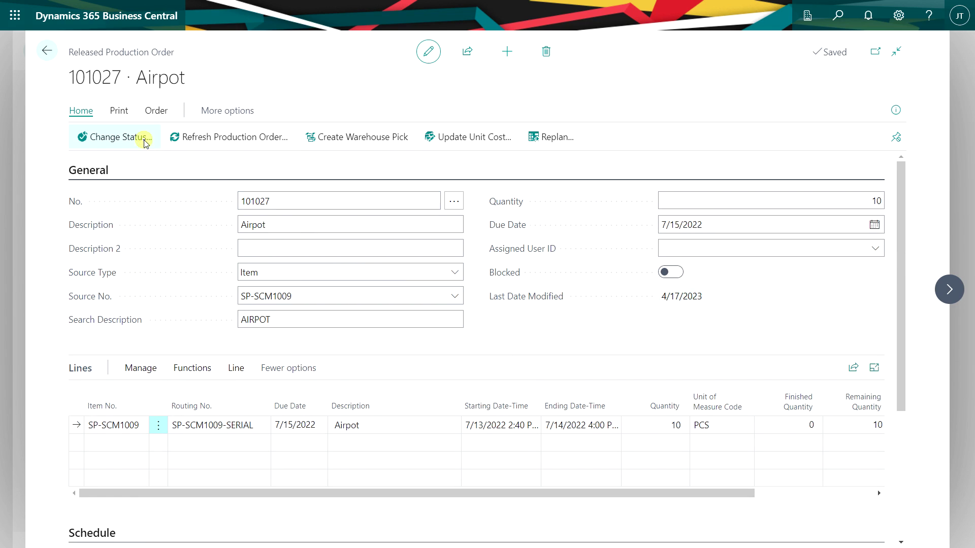
click(558, 364)
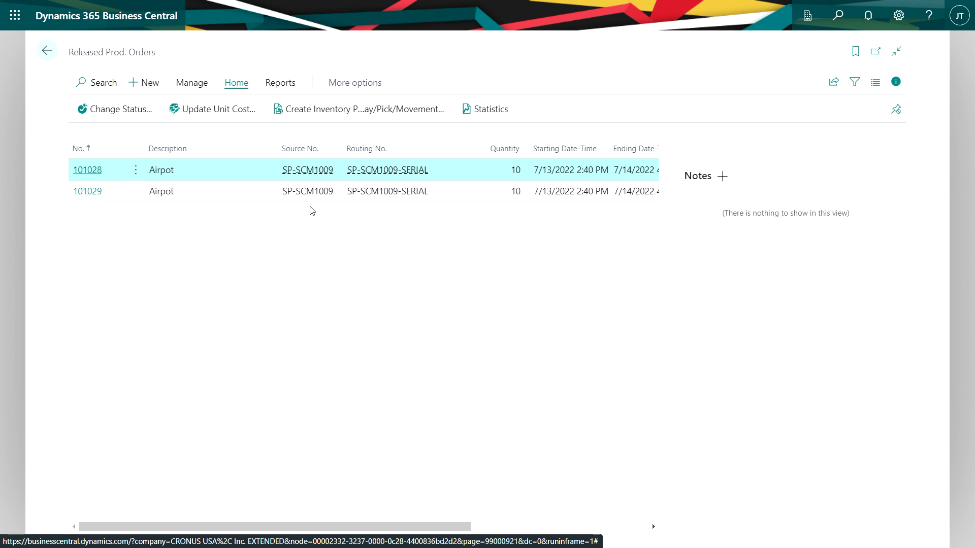
click(308, 191)
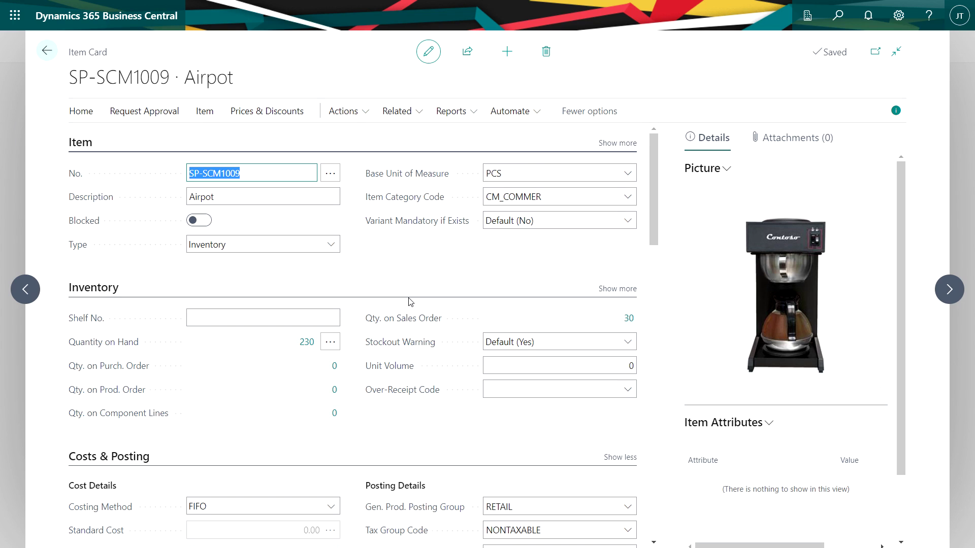
- Show Airpot availability by location: 200 unspecified and 10 on hand each at EAST, NORTH, WEST
click(205, 110)
click(414, 138)
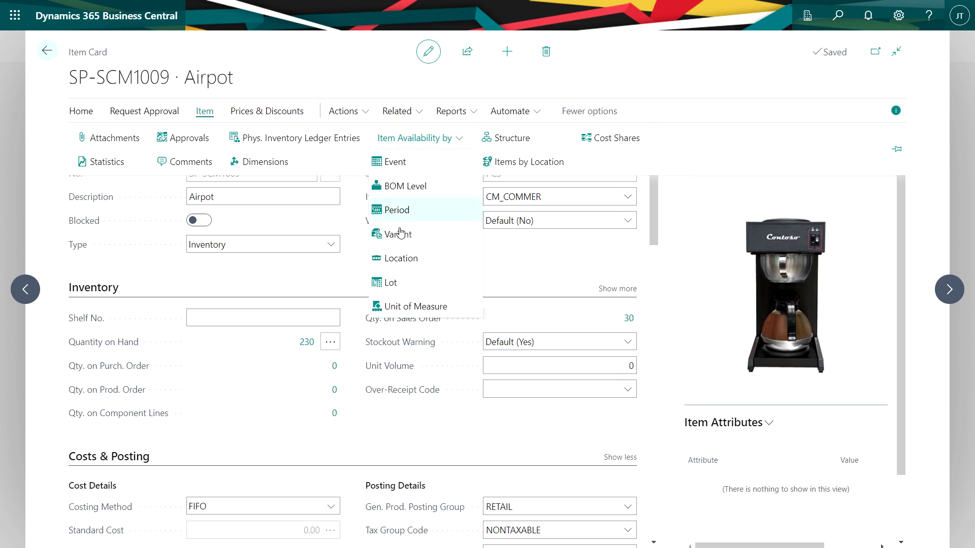
click(400, 258)
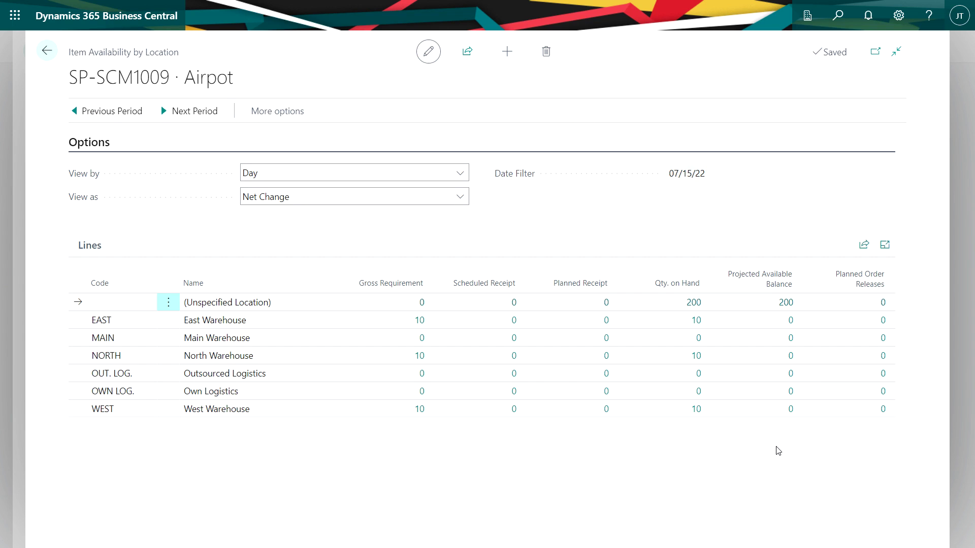